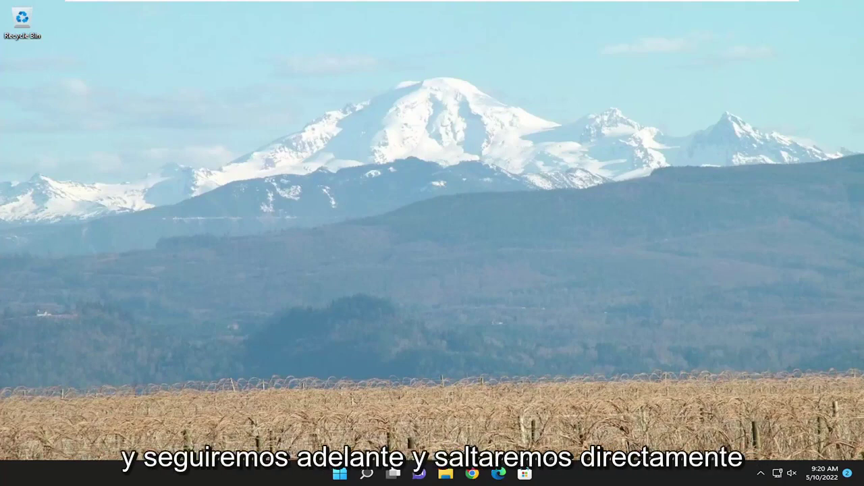
Step: Restart Windows from the Start button's right-click menu
key(super)
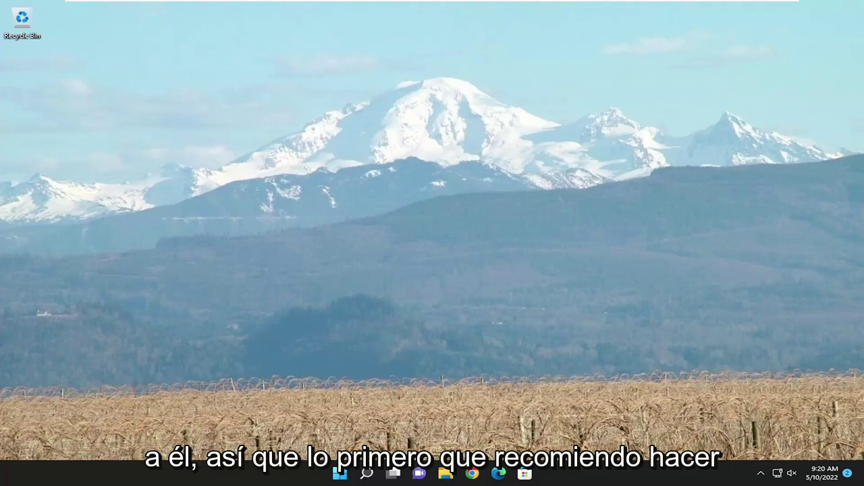
right_click(339, 476)
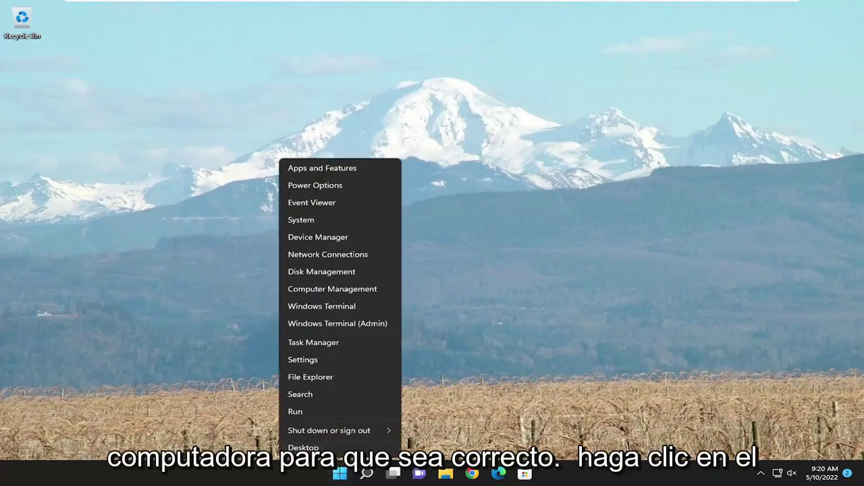
mouse_move(329, 430)
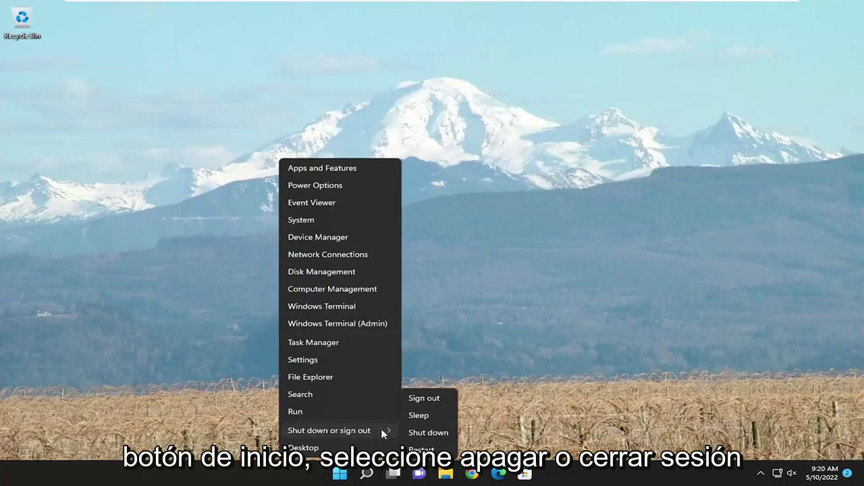
click(422, 449)
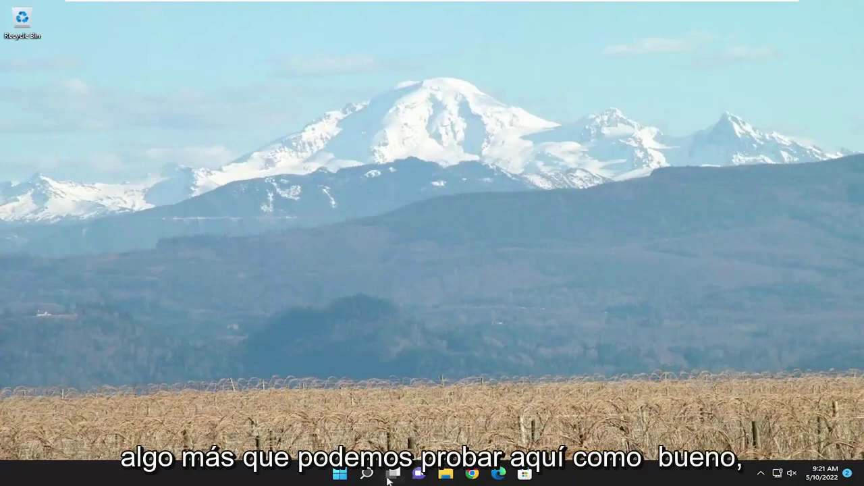
Step: Search for cmd and launch Command Prompt as administrator, approving the UAC prompt
click(363, 472)
text(c)
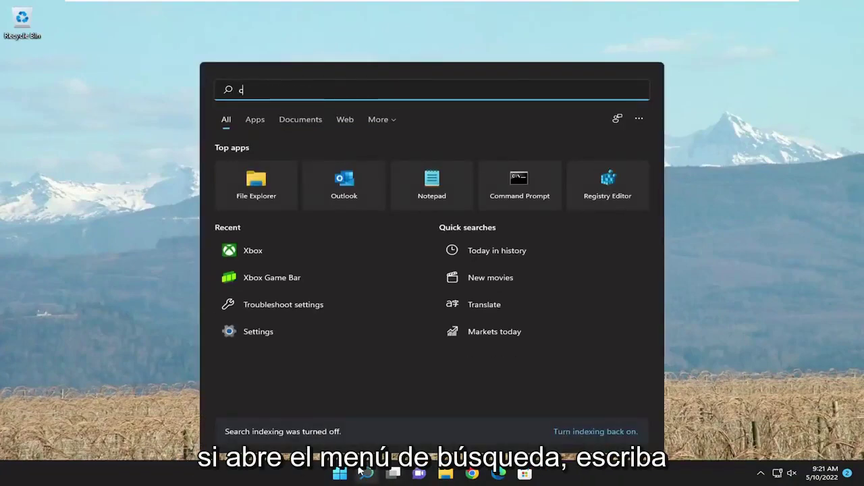
text(md)
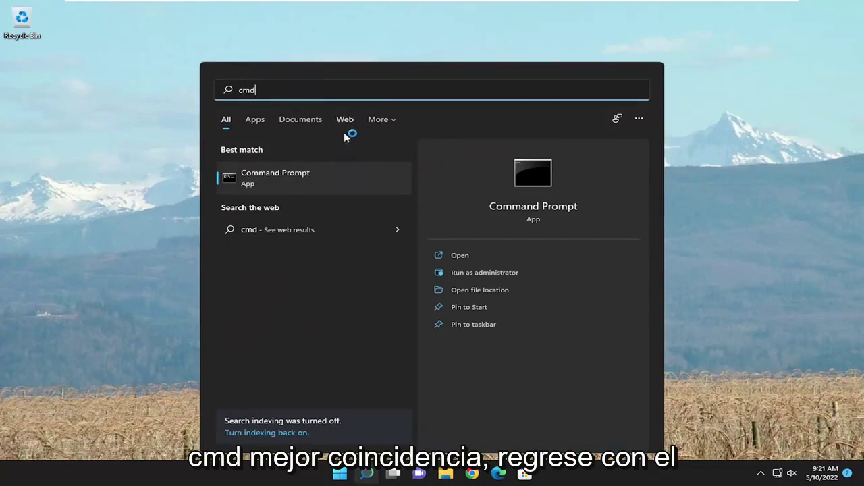
right_click(280, 178)
click(332, 193)
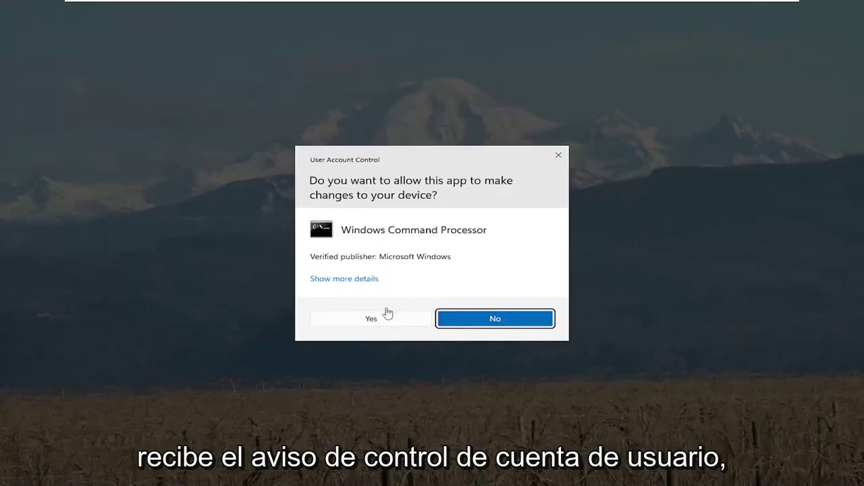
click(375, 318)
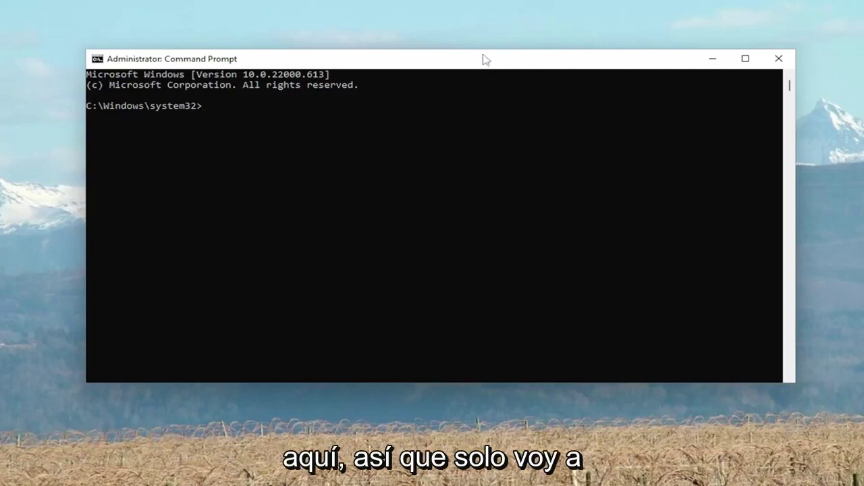
Step: Paste and run sfc /scannow, waiting until it reports no integrity violations
drag(405, 58, 405, 59)
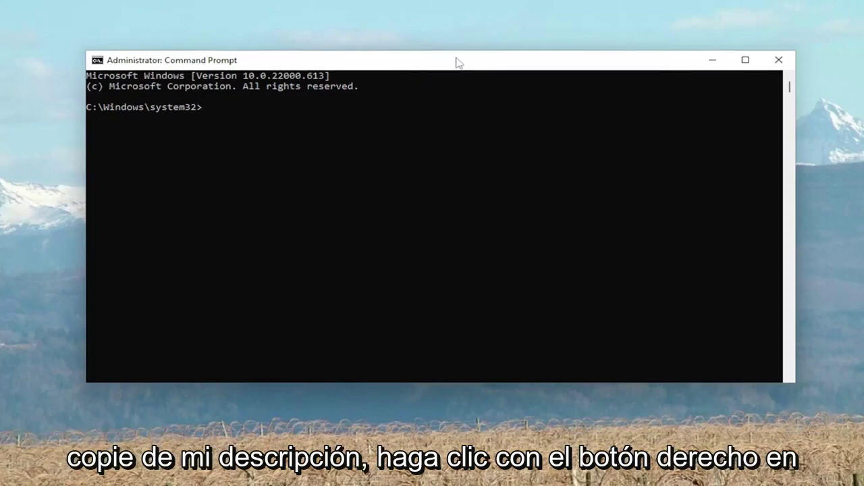
right_click(430, 59)
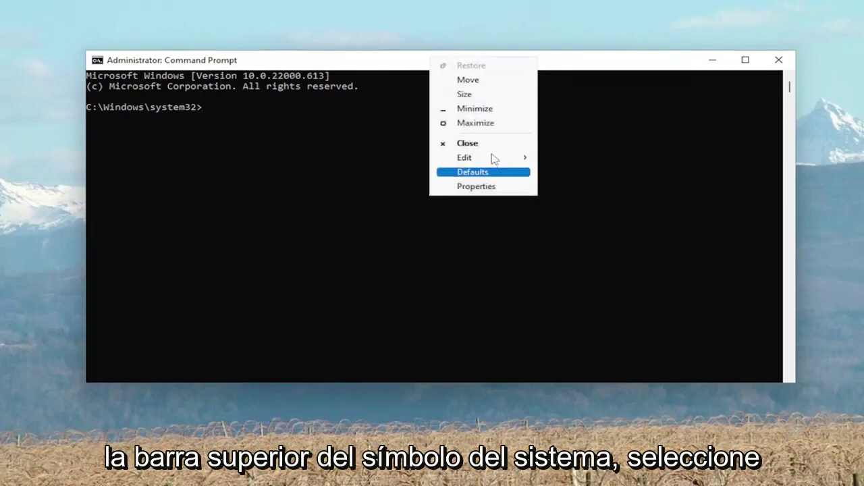
mouse_move(476, 158)
click(571, 185)
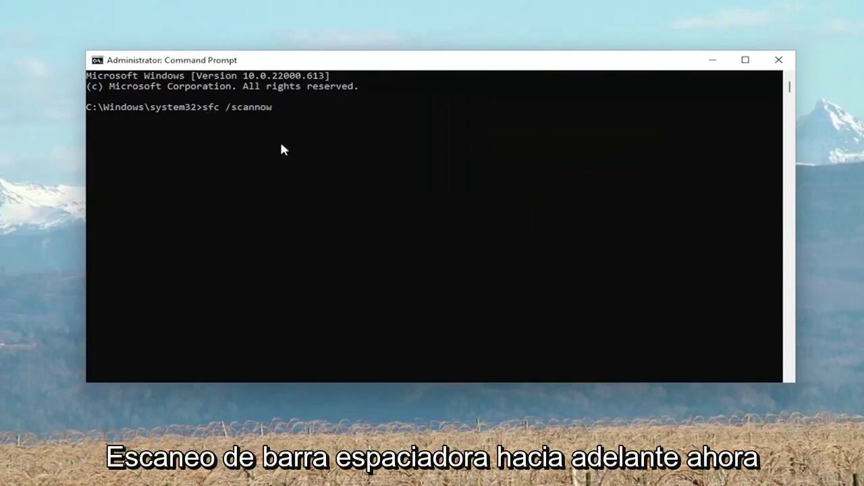
key(Return)
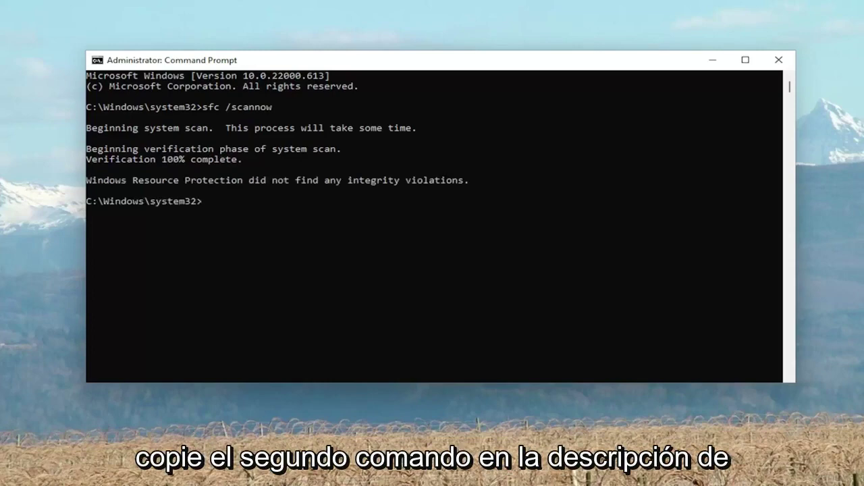
Step: Paste and run DISM /Online /Cleanup-Image /RestoreHealth until the restore succeeds
right_click(482, 62)
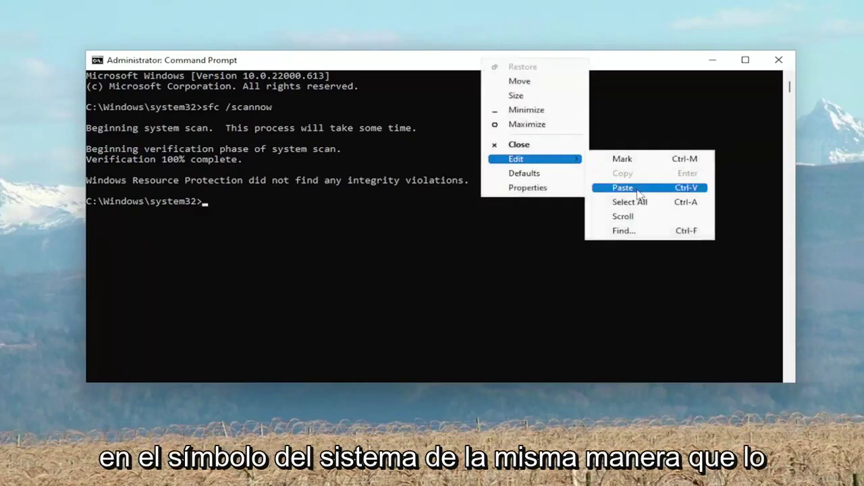
click(617, 187)
key(Return)
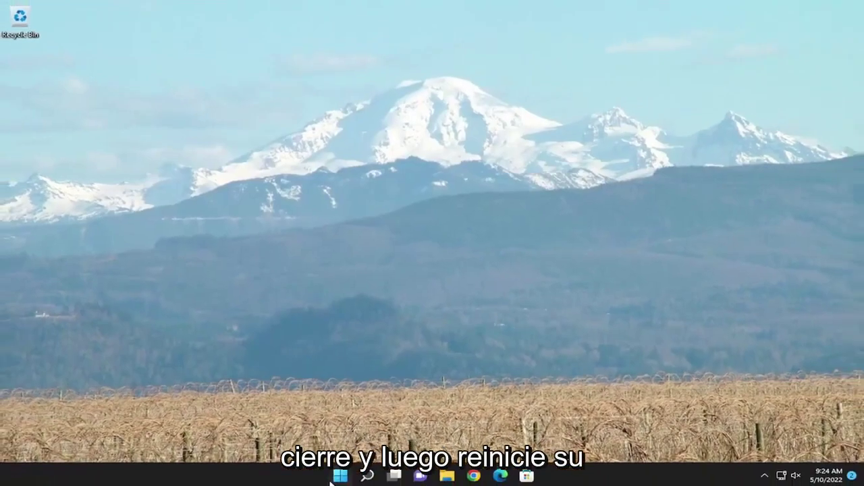
Step: Restart Windows via the Win+X menu's shut down options (U, R)
key(super+x)
key(u)
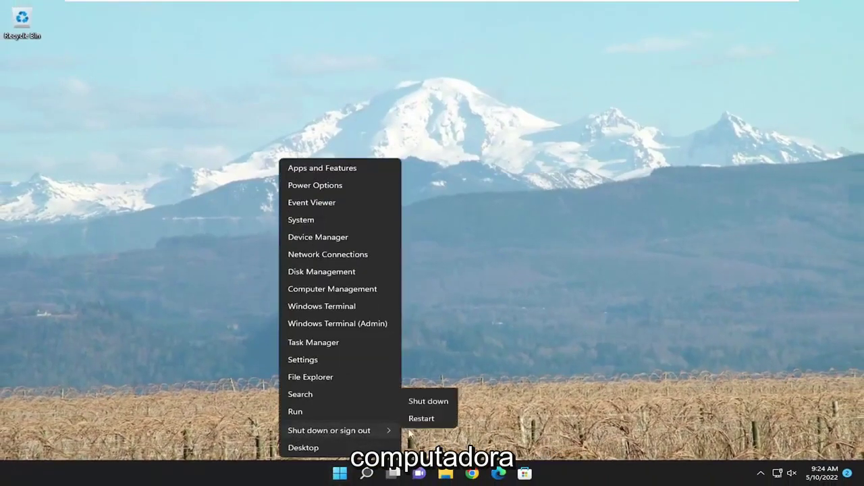
key(r)
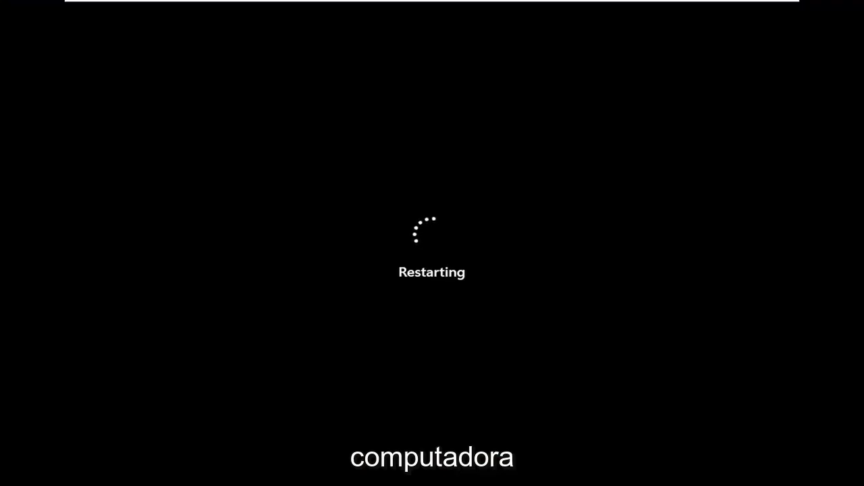